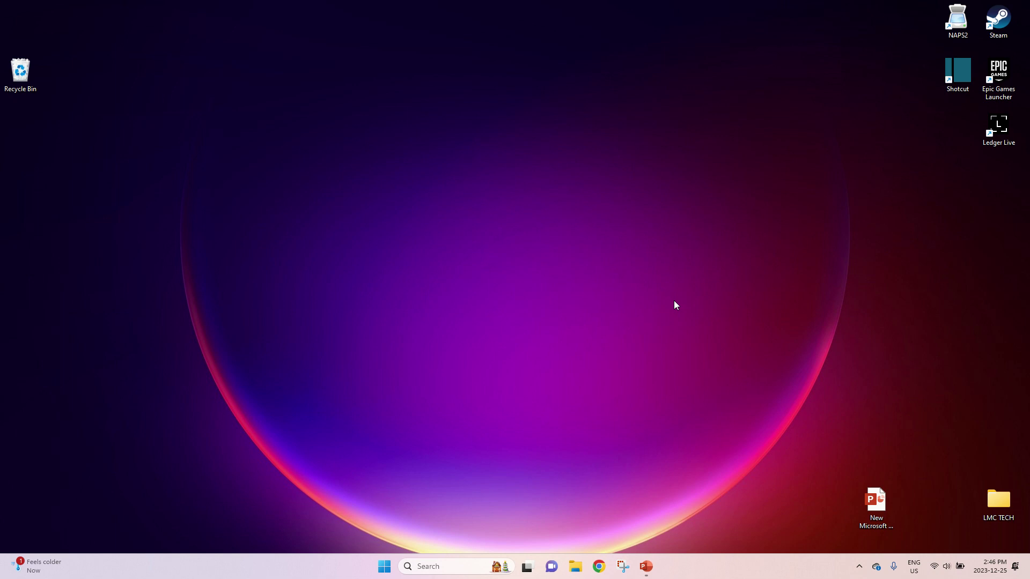
Step: Open Chrome and unlock MetaMask with the account password to show Account 1's tokens
click(599, 567)
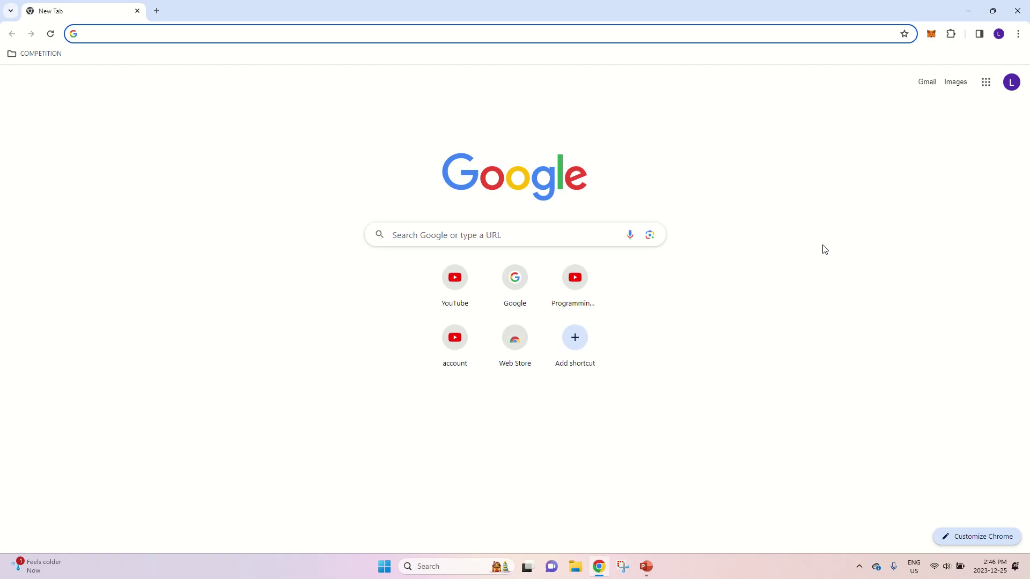
click(931, 35)
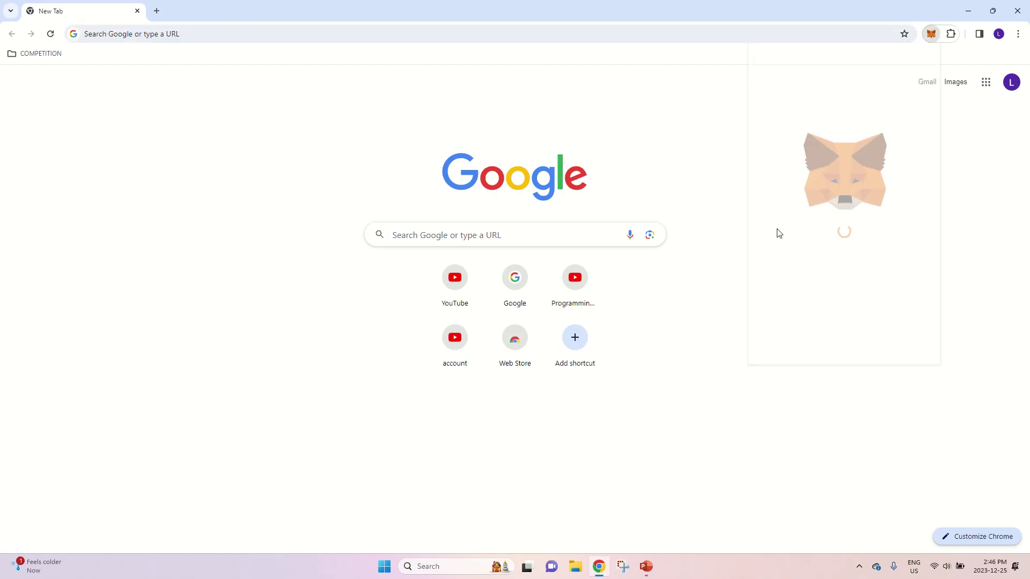
text(•••••••)
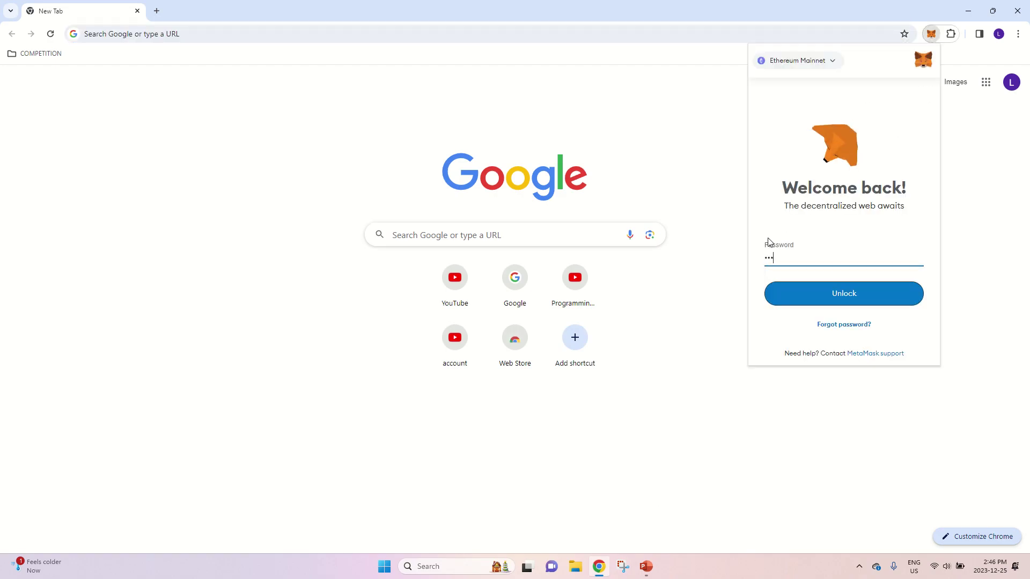
click(798, 291)
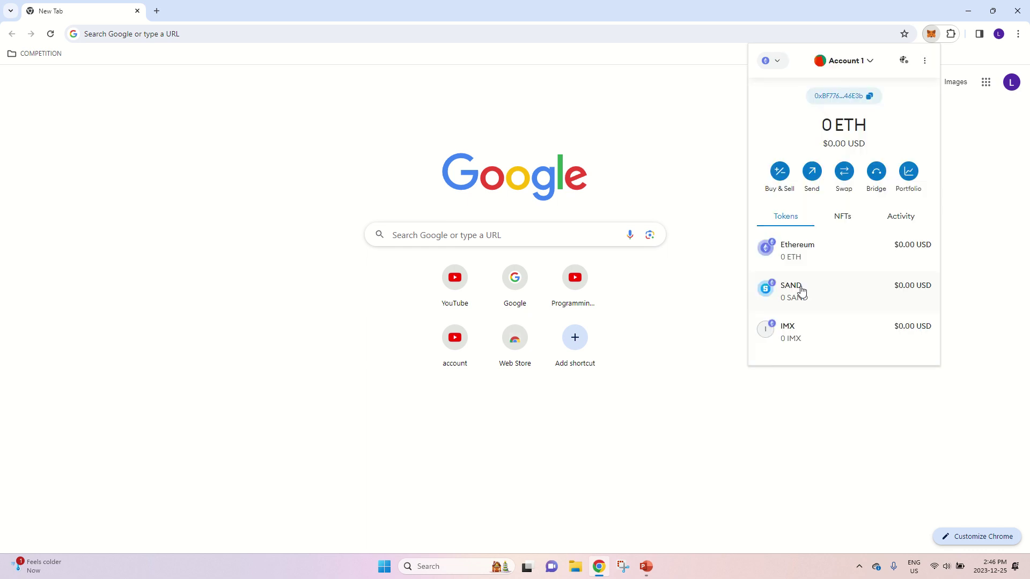
Step: Close the MetaMask popup, search Google for 'imx marketplace' and open the Immutable Marketplace result
click(542, 441)
click(219, 34)
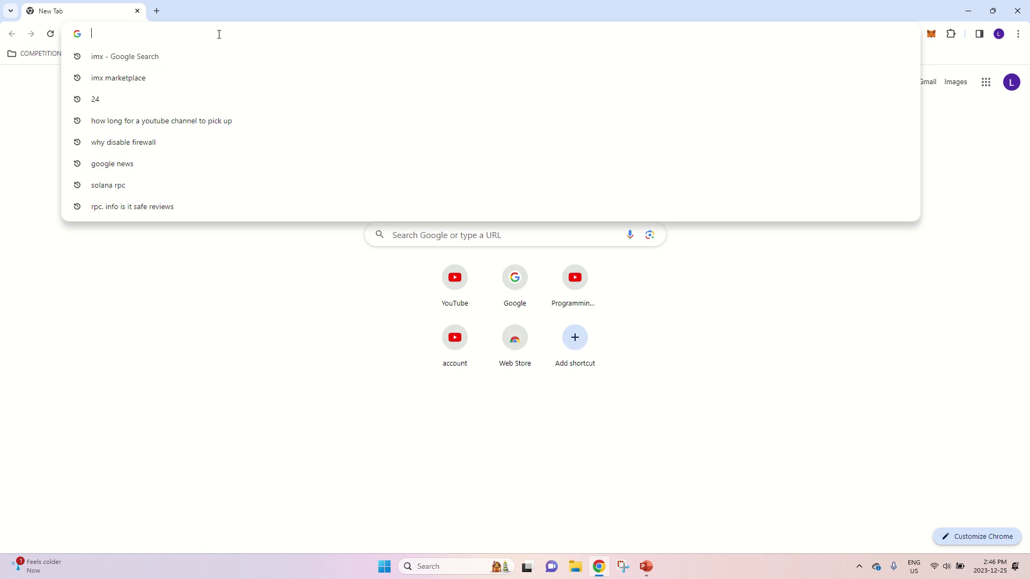
text(imx marketplace)
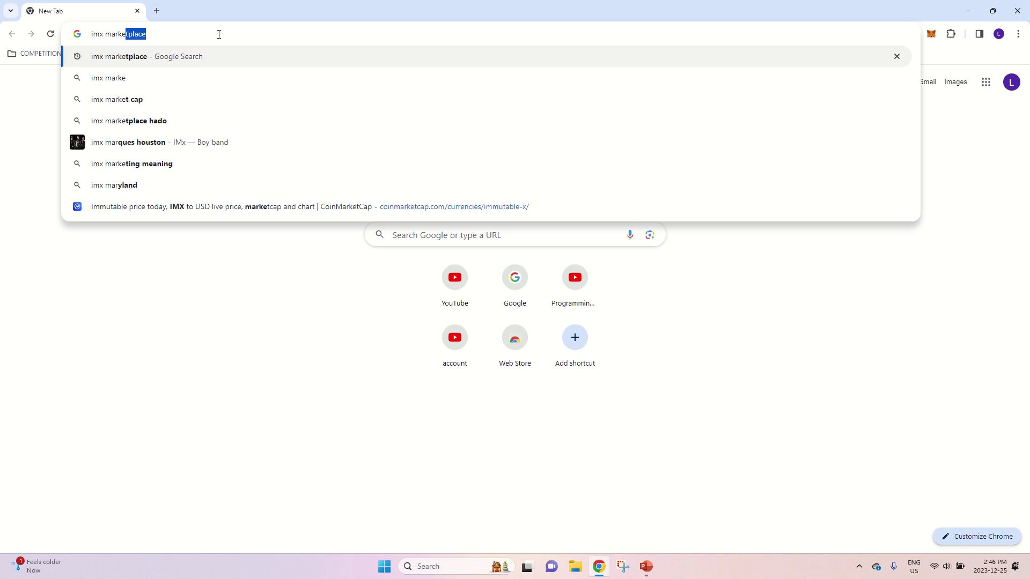
key(Return)
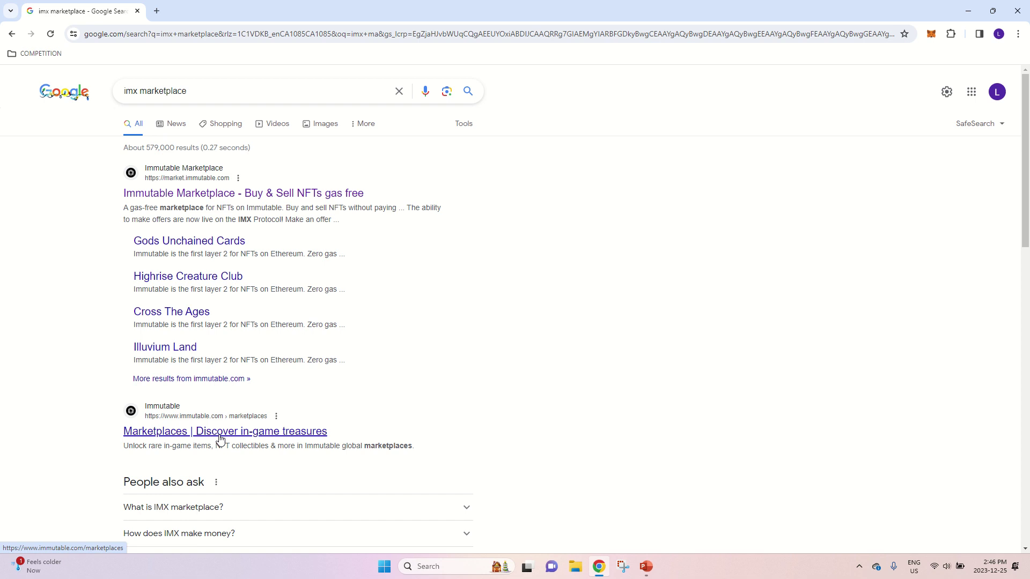
click(211, 194)
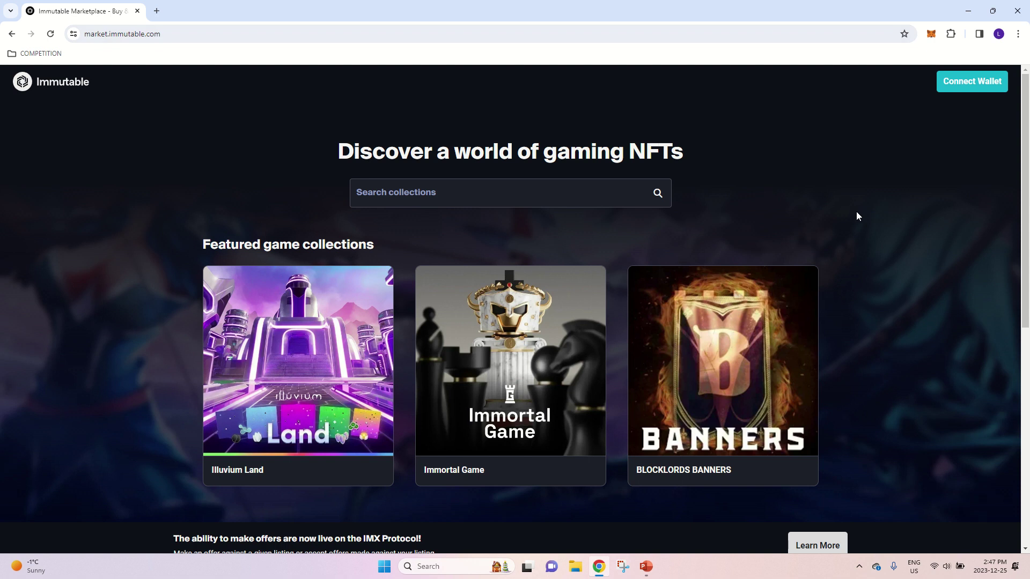
Step: Start Connect Wallet on the marketplace and pick MetaMask from the wallet list
click(965, 86)
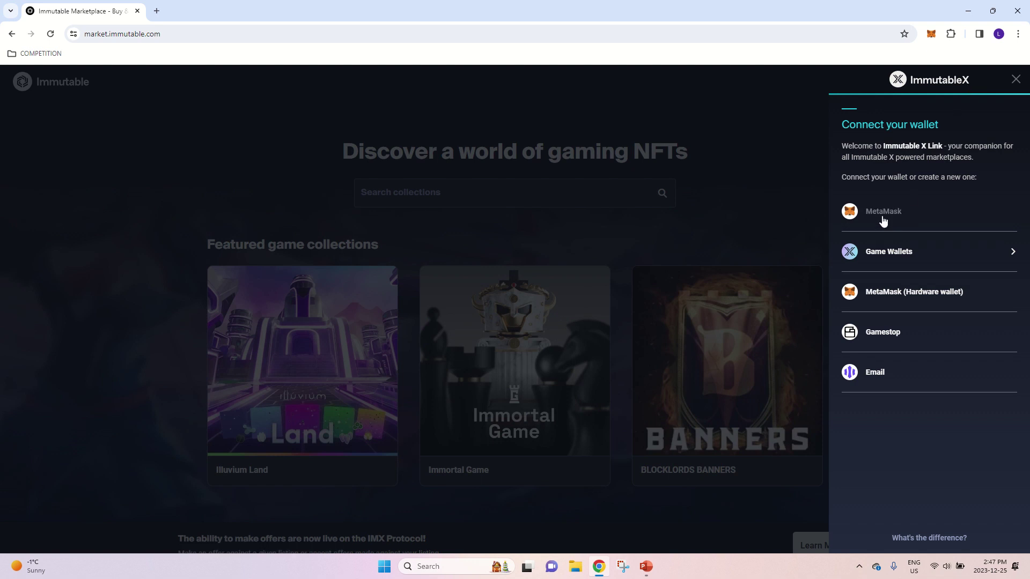
click(885, 212)
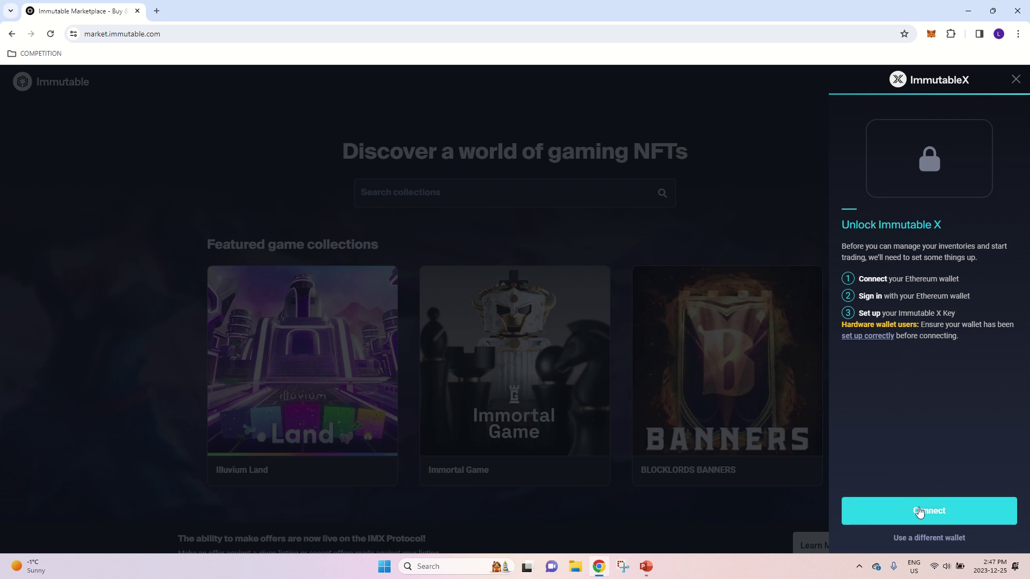
Step: Connect Account 1 to Immutable X in MetaMask and sign the sign-in message
click(923, 512)
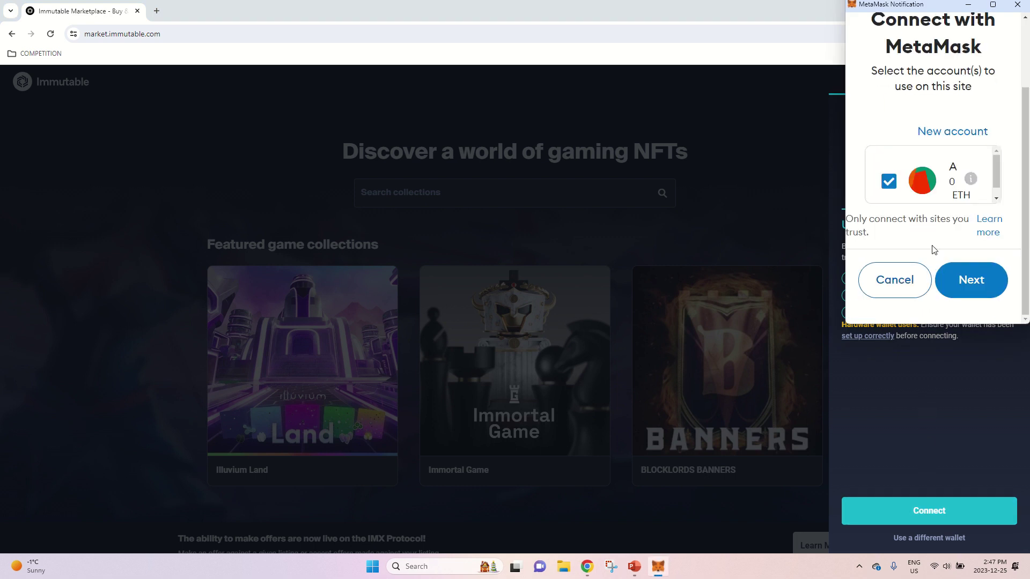
click(993, 5)
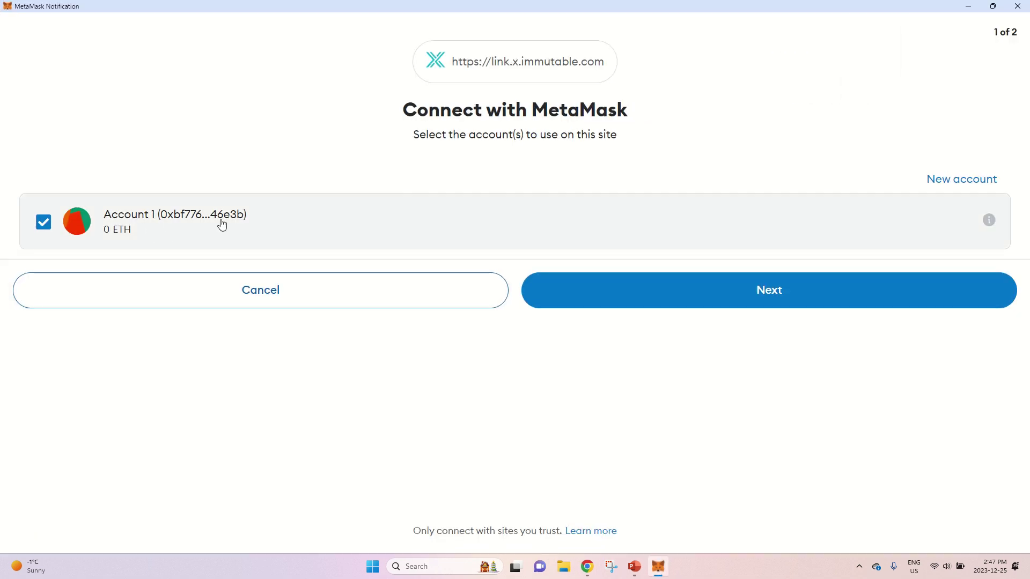
click(771, 298)
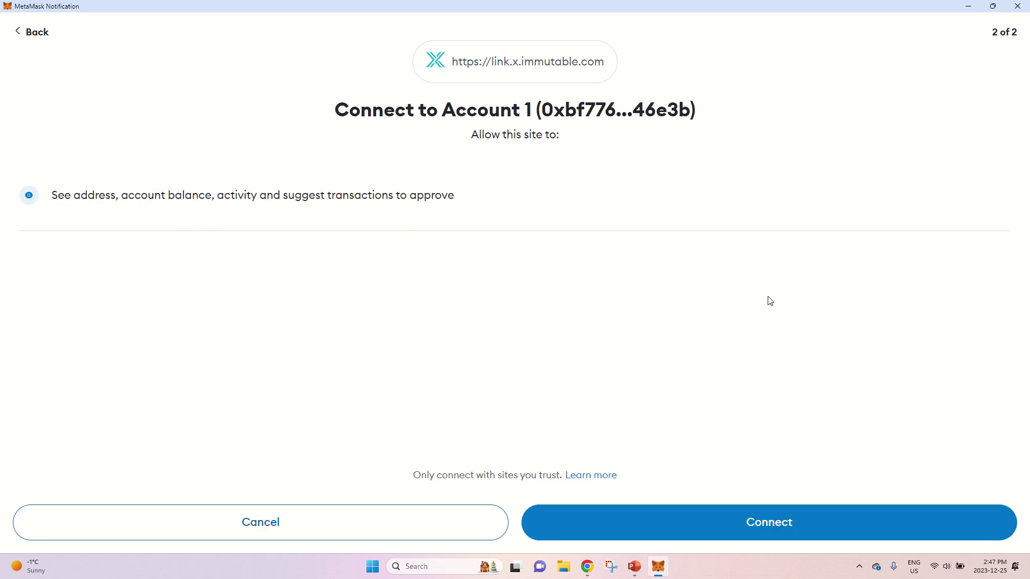
click(753, 523)
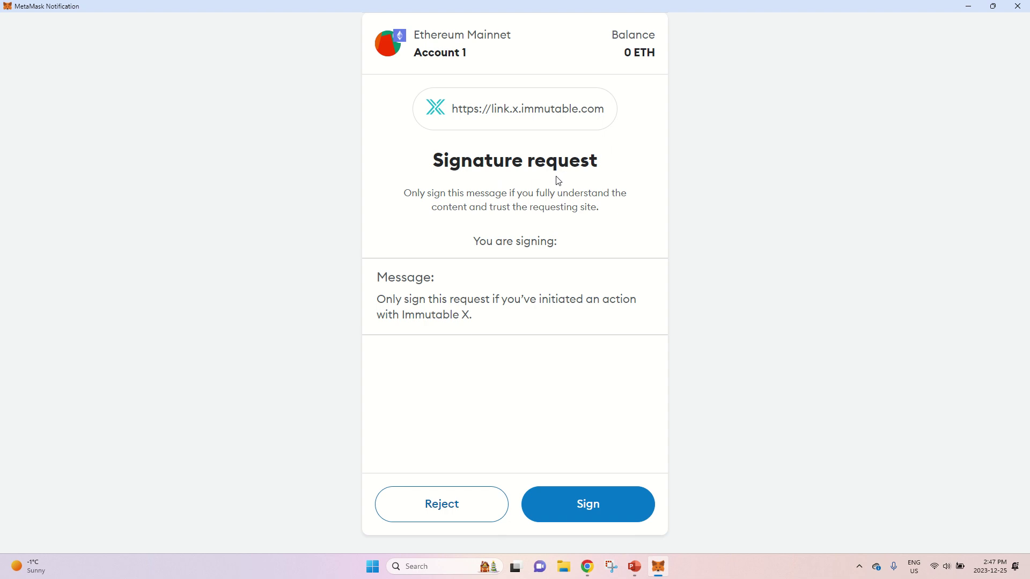
click(590, 509)
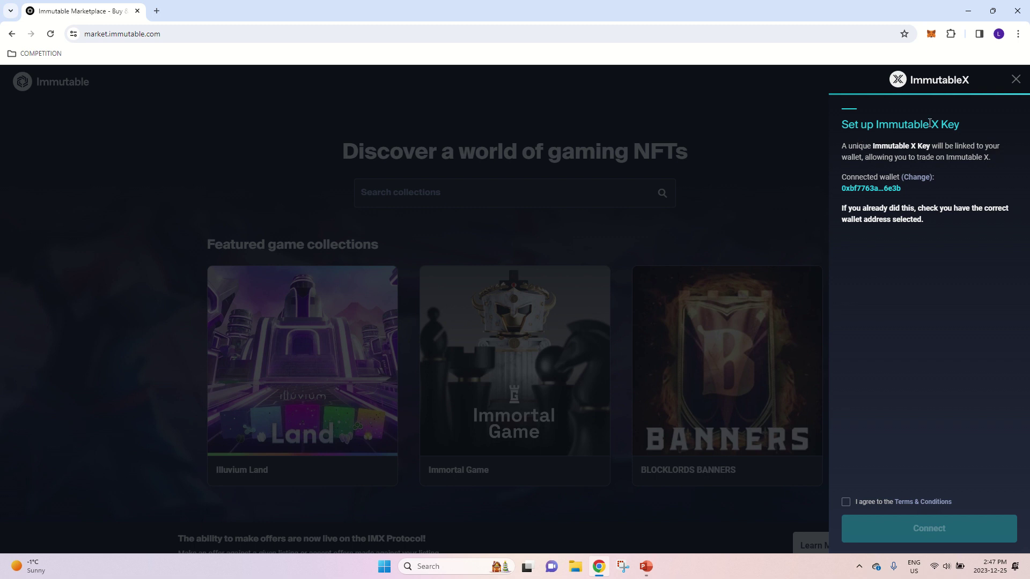
Step: Accept the Terms & Conditions and sign the Immutable X key-linking request in MetaMask
click(852, 506)
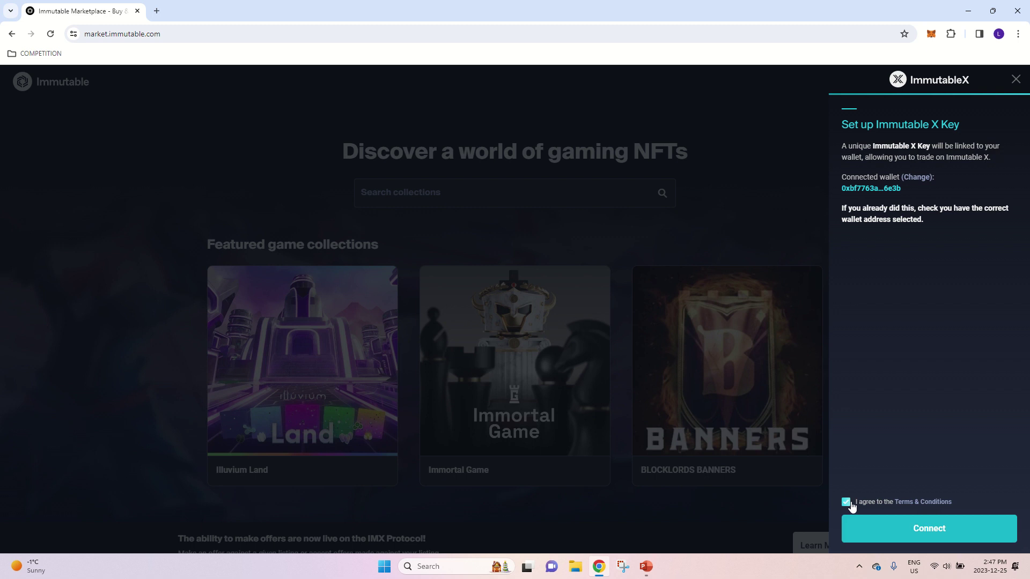
click(917, 531)
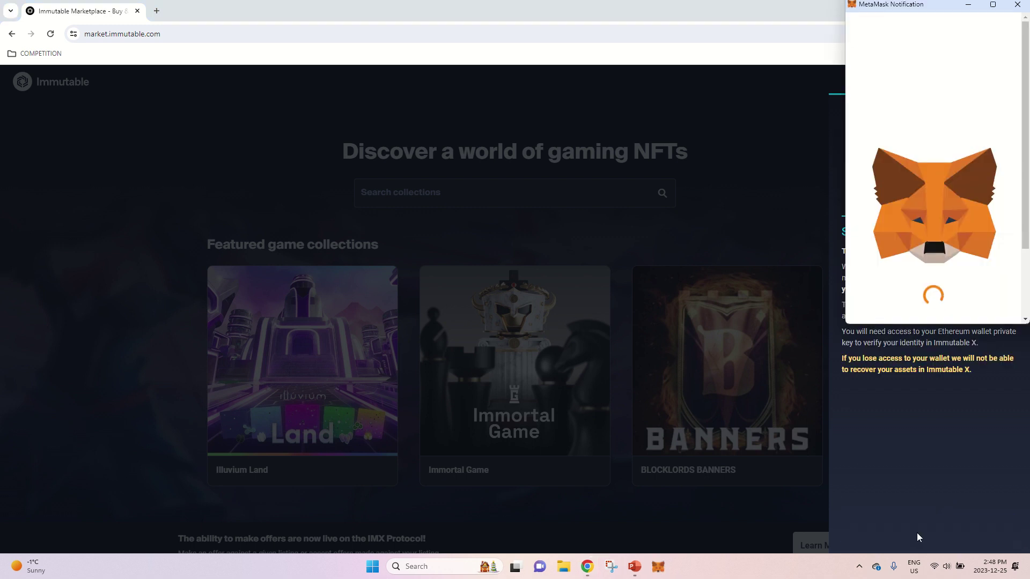
click(993, 5)
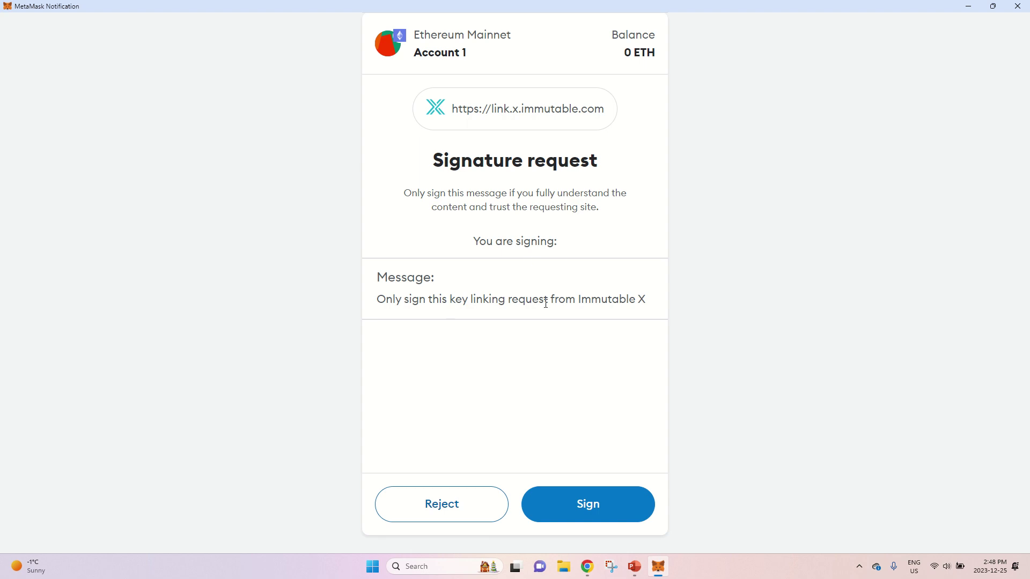
click(585, 509)
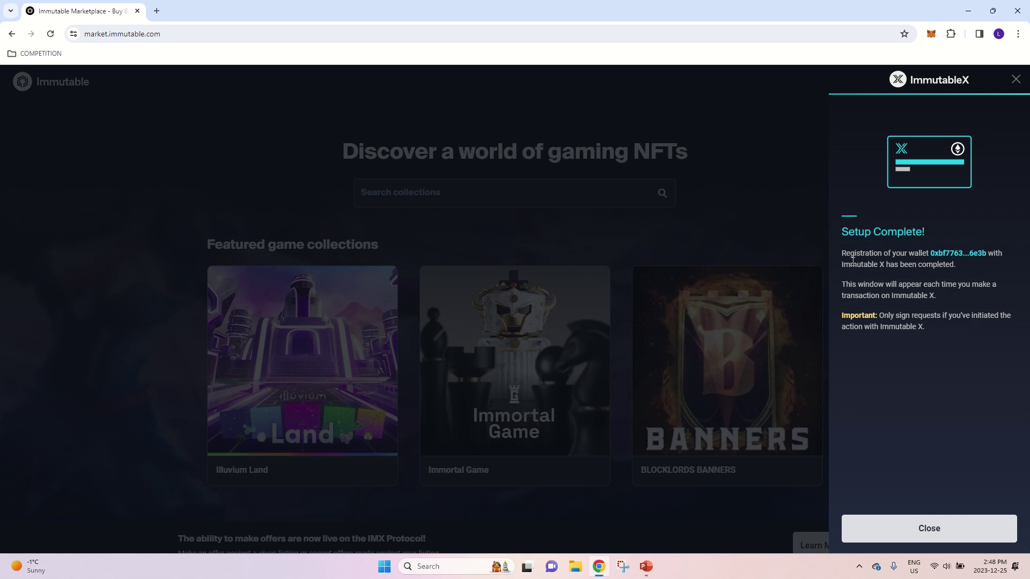
click(920, 531)
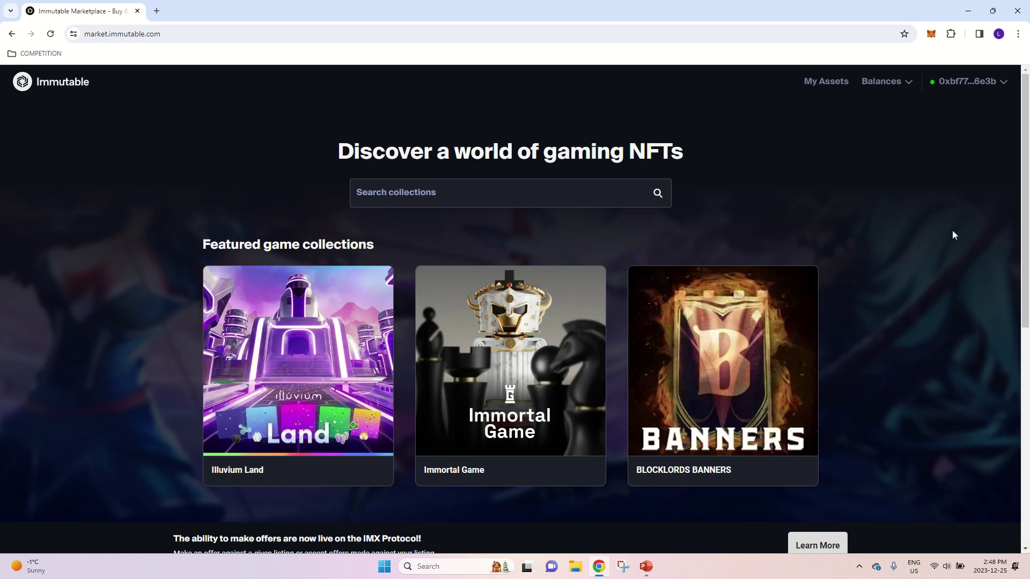
click(996, 90)
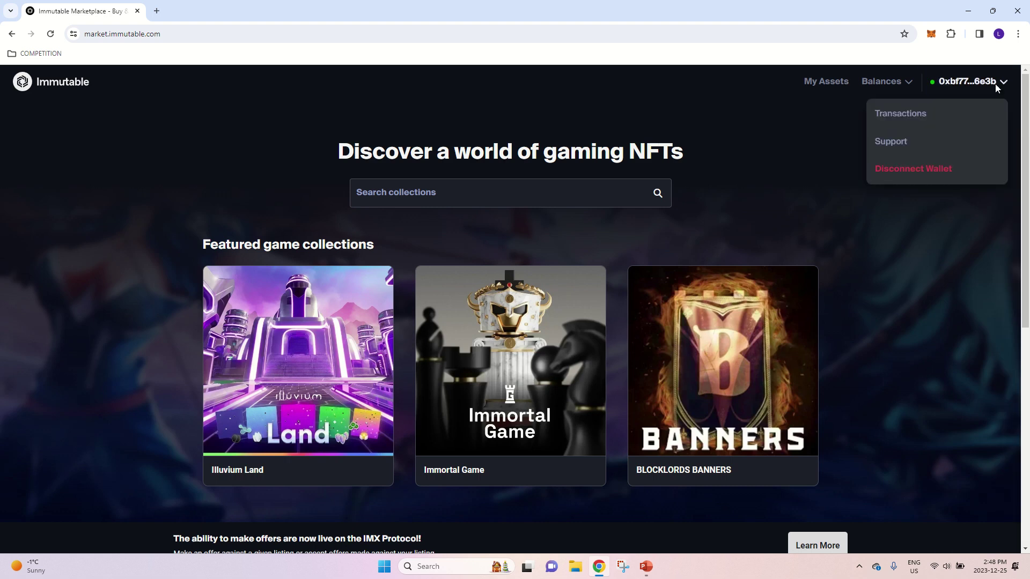
click(900, 274)
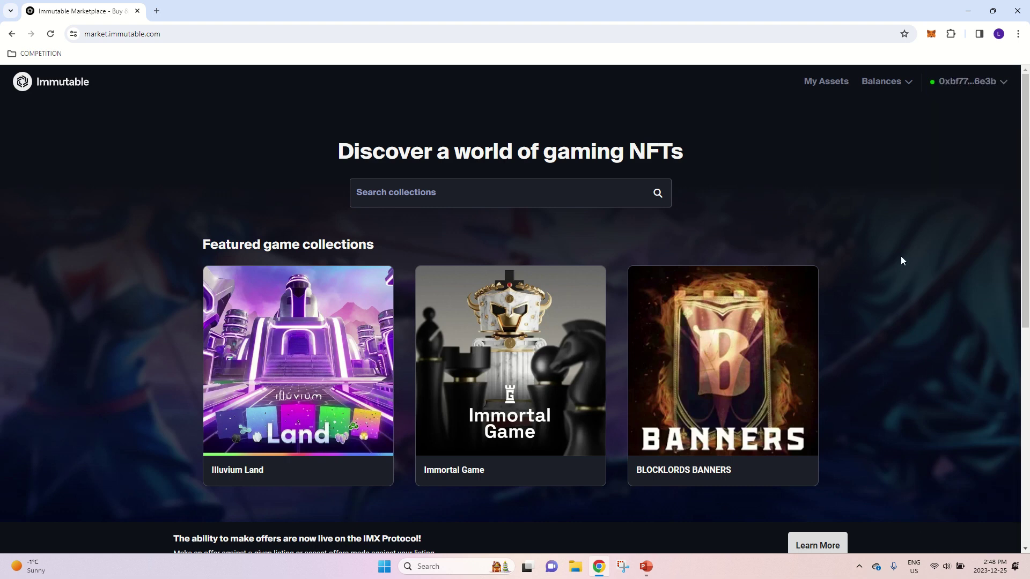
click(931, 34)
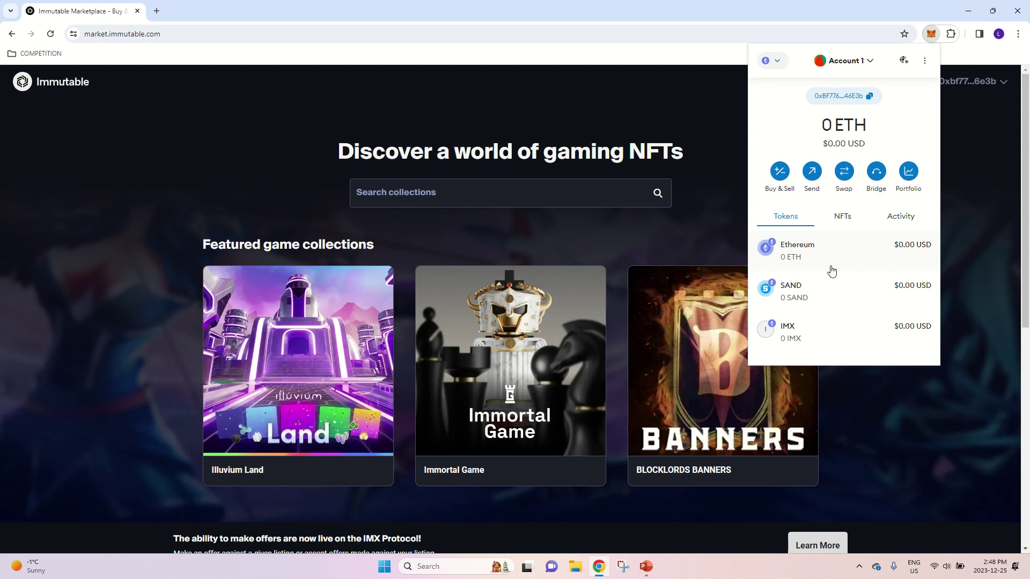
click(989, 207)
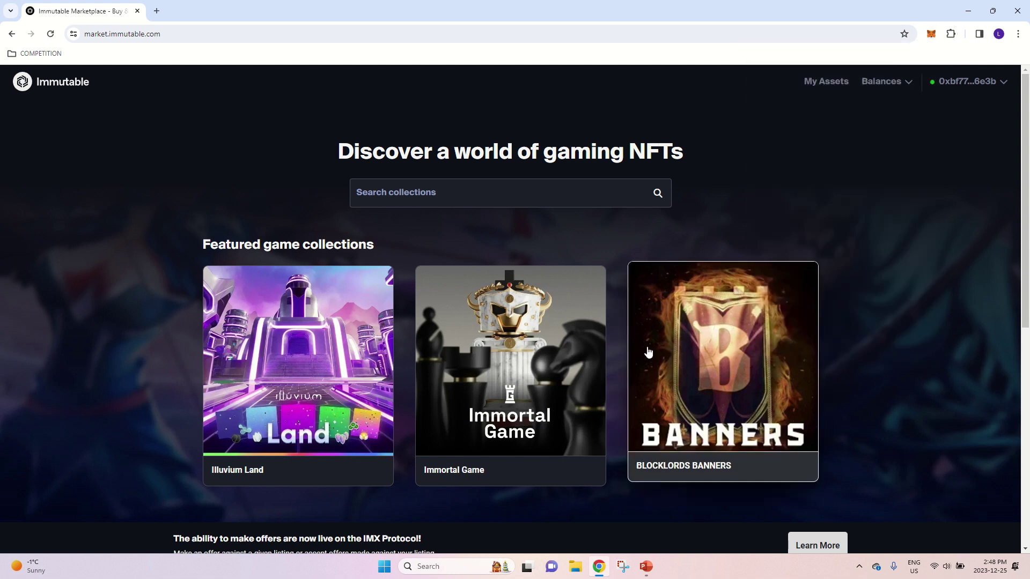
click(932, 38)
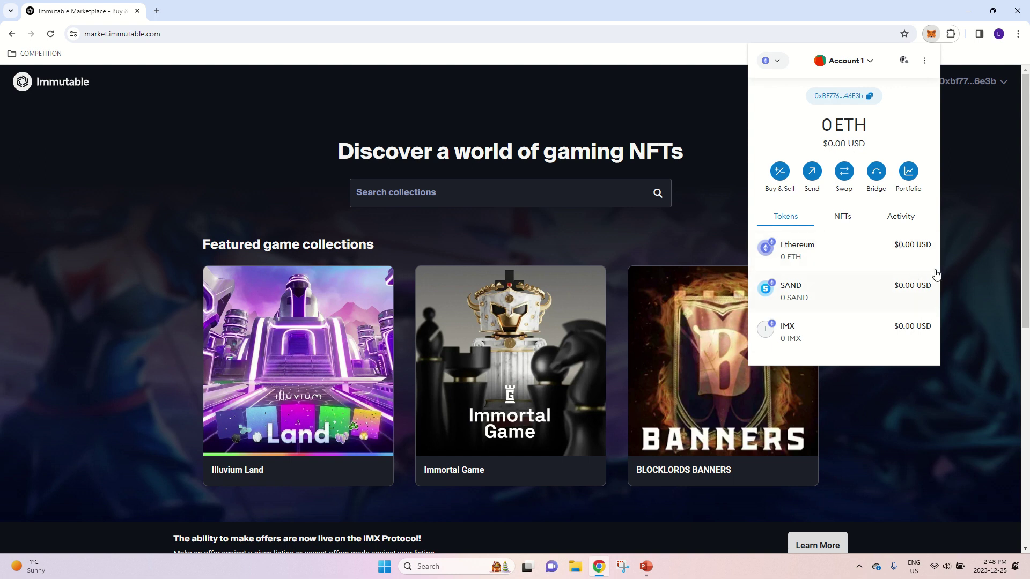
click(964, 237)
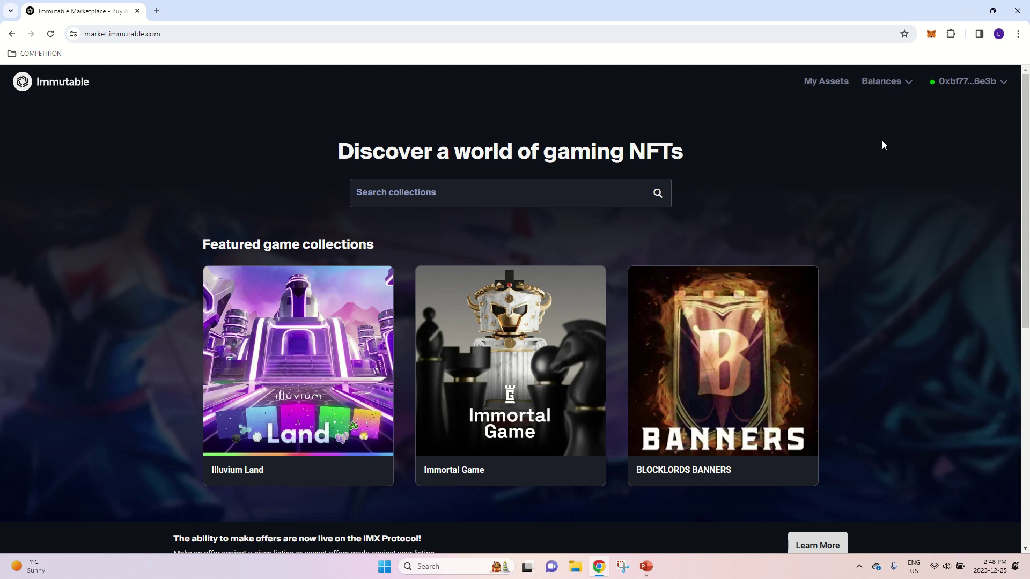
Step: In a new tab, search for 'tokentrove' and open the TokenTrove home page
click(157, 12)
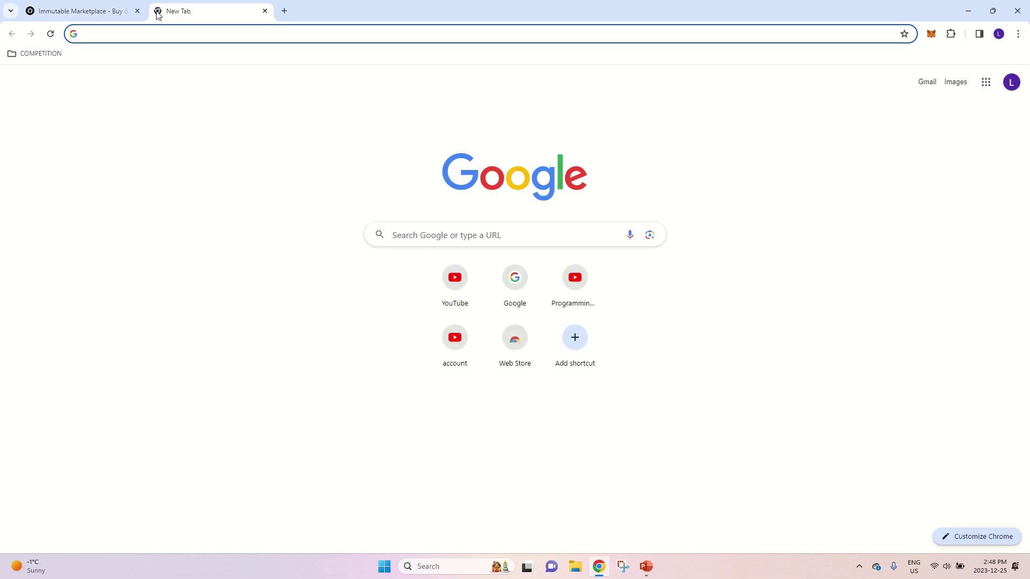
text(tokentrov)
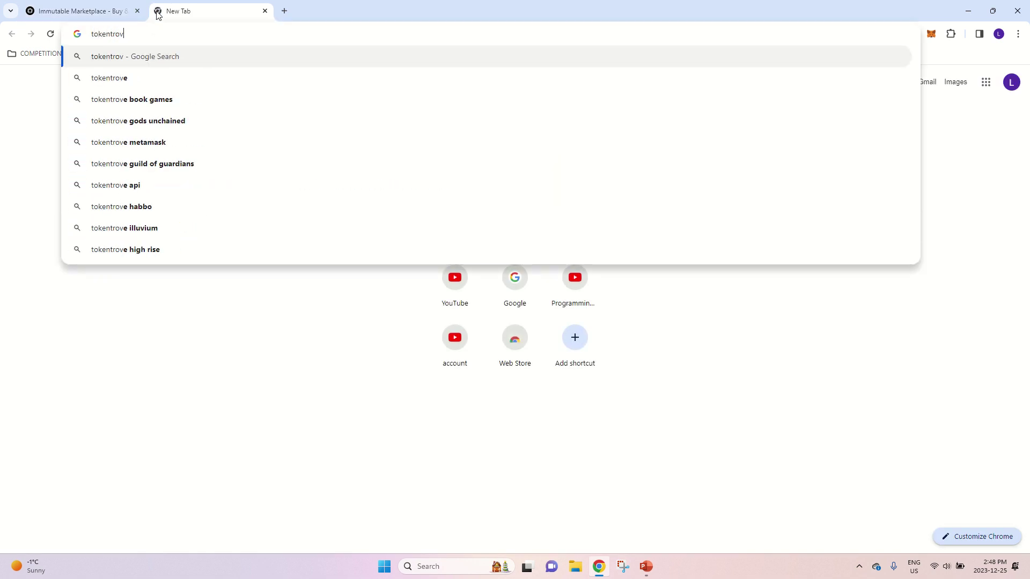
text(e)
key(Return)
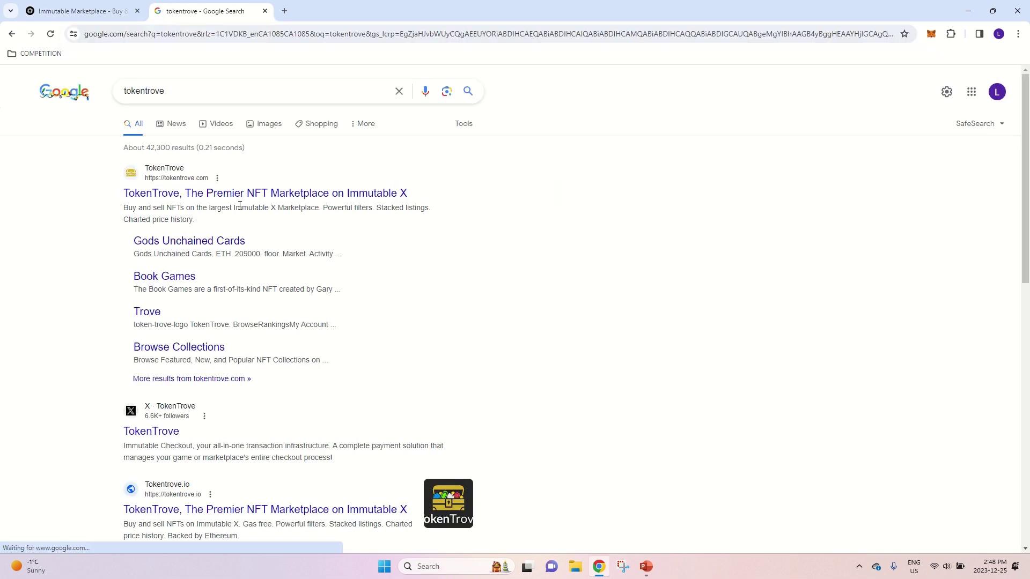
click(241, 194)
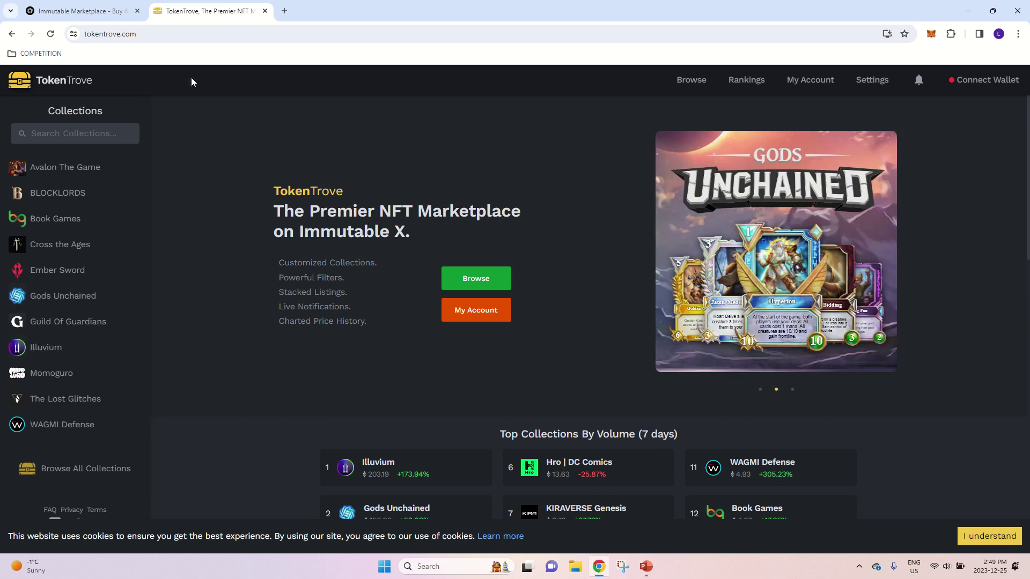
Step: Browse TokenTrove's Gods Unchained Cards listings, then return to the Immutable Marketplace tab
click(50, 297)
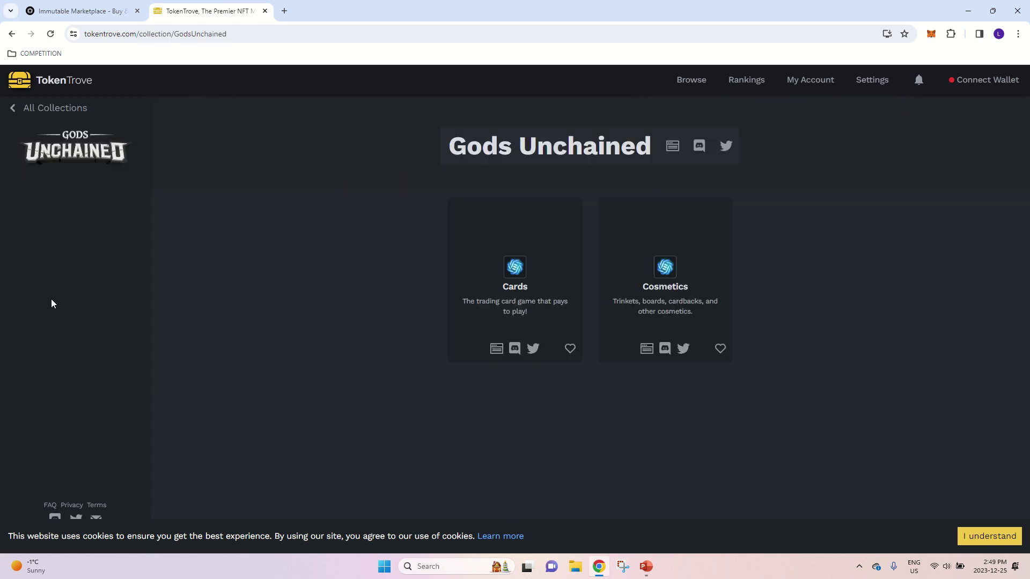
click(510, 291)
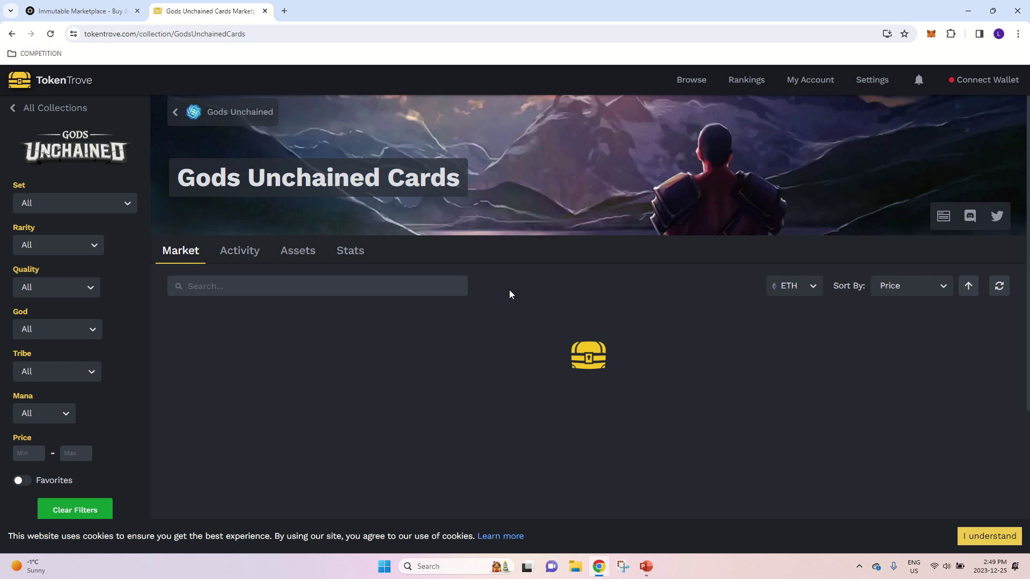
scroll(515, 338, down, 8)
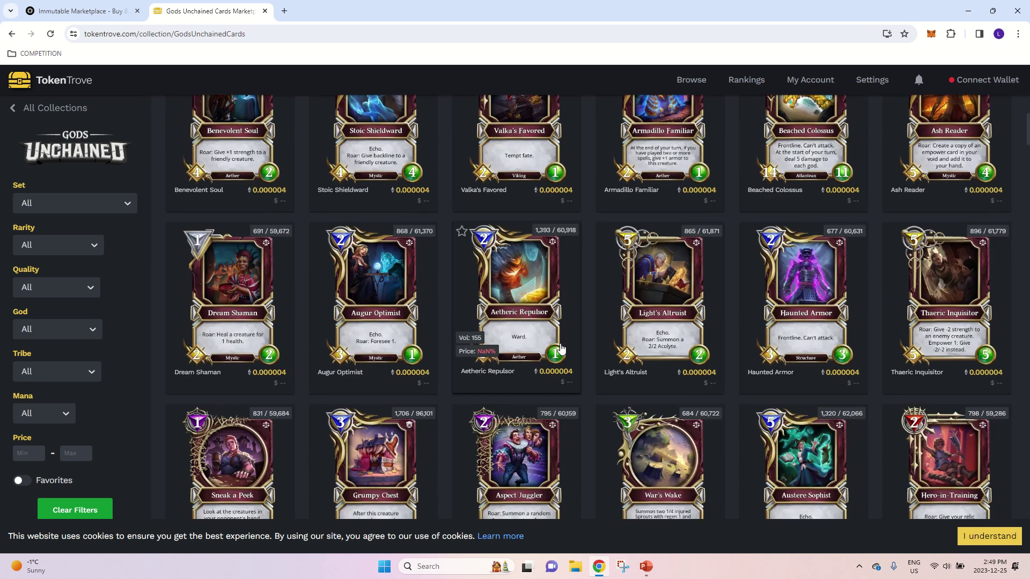
scroll(561, 347, down, 3)
scroll(478, 353, up, 7)
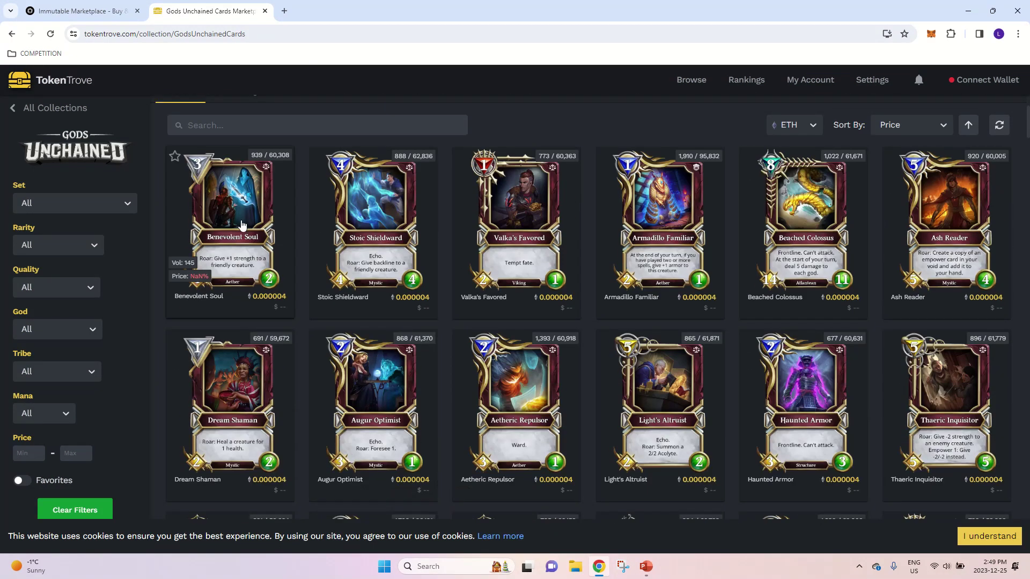
click(91, 7)
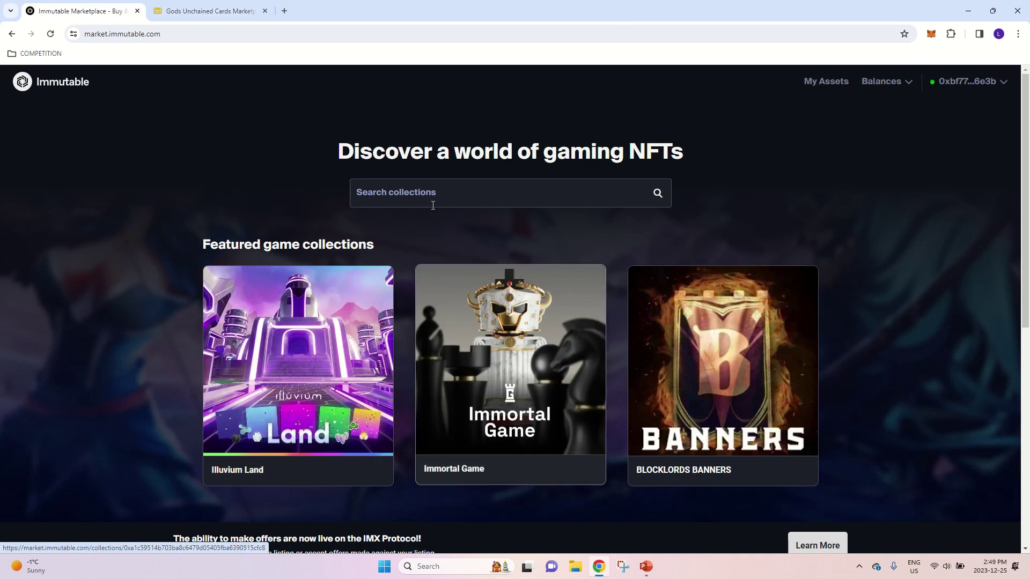
Step: Search collections for 'gods unchained', open Gods Unchained Cards and scroll its priced card grid
click(426, 195)
text(g)
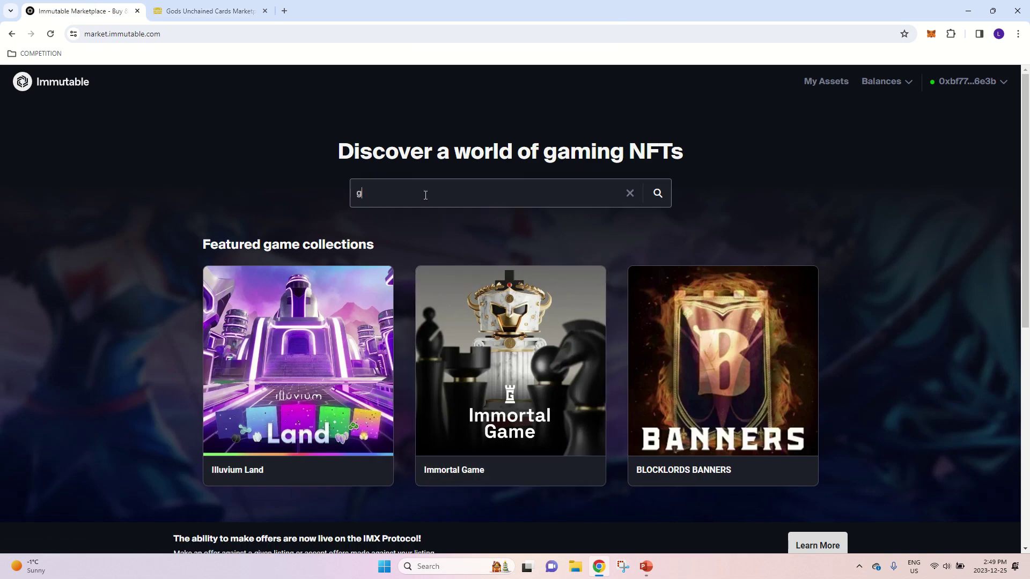
text(ods unchained)
key(Return)
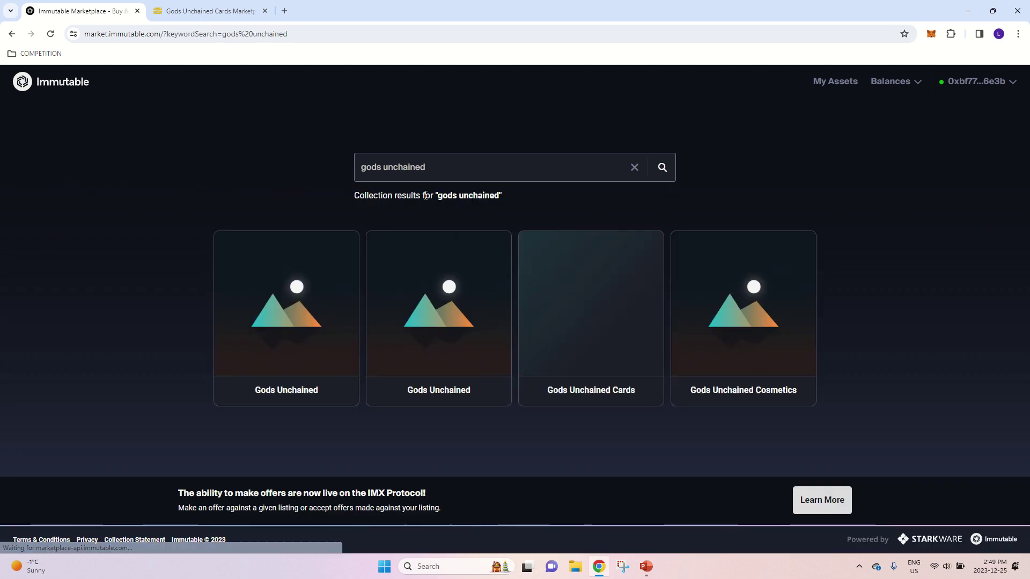
click(628, 309)
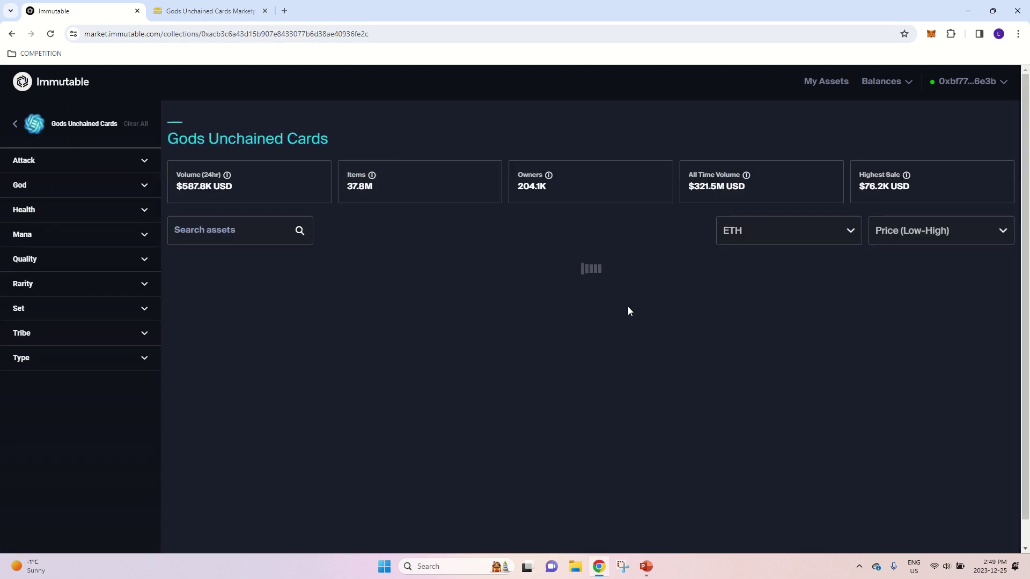
scroll(550, 377, down, 8)
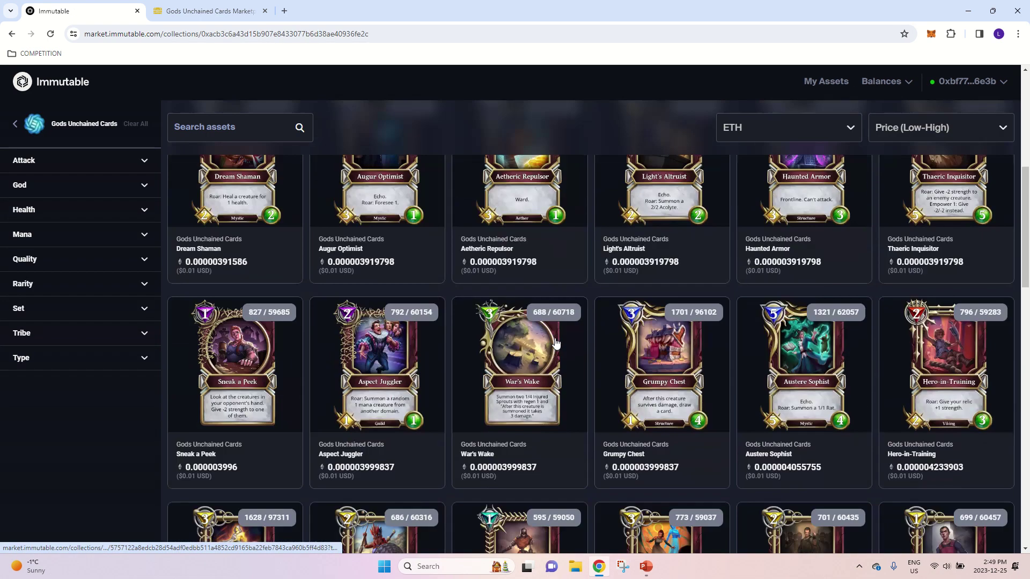
scroll(555, 343, up, 5)
scroll(557, 344, up, 4)
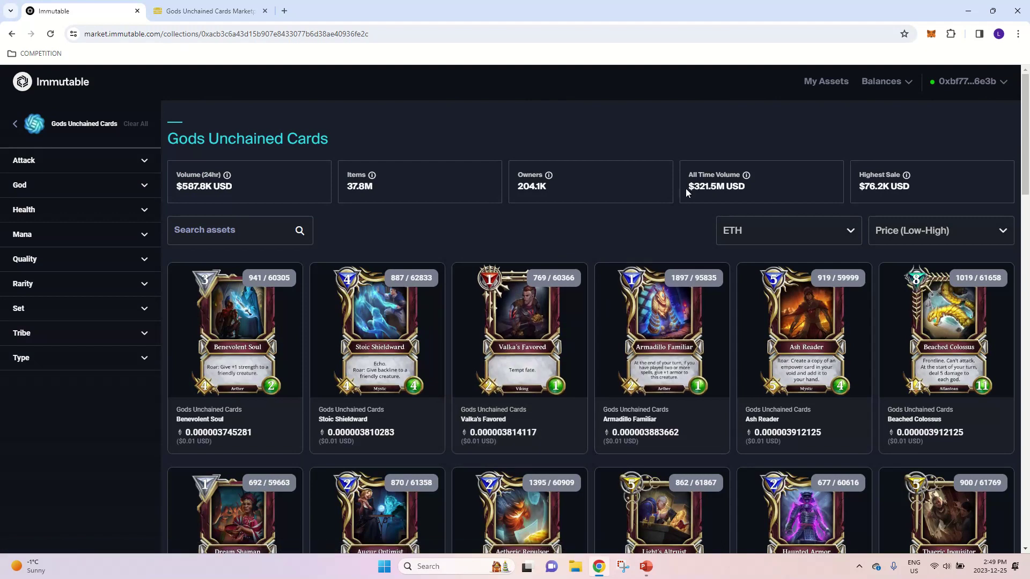